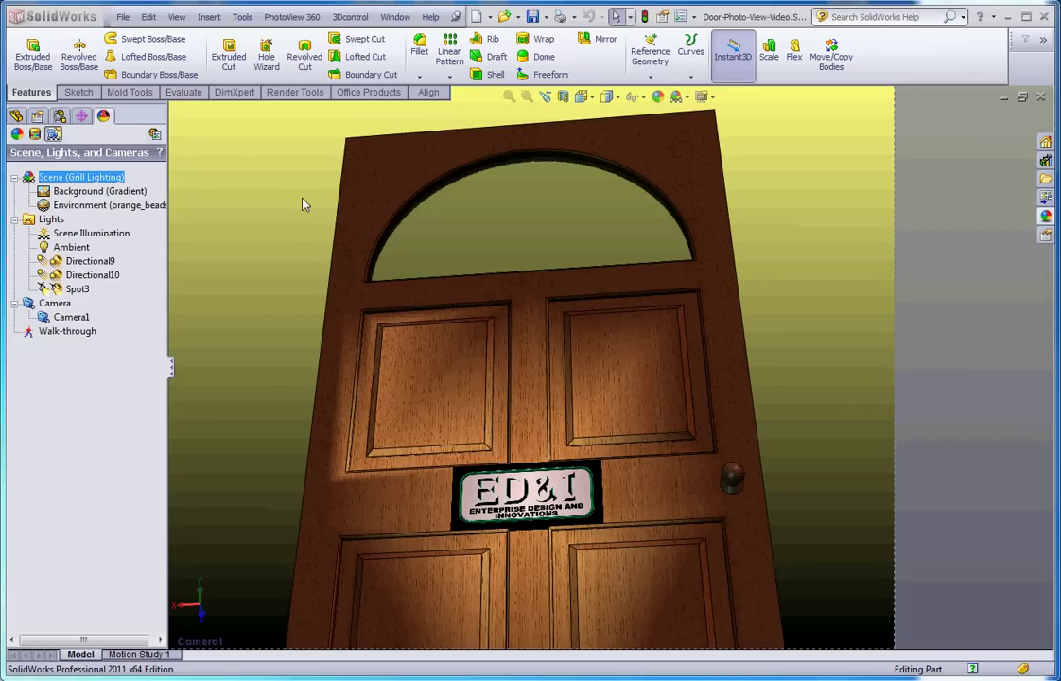
Open the PhotoView 360 options, keep the custom 800 x 1200 output image size and enable the fixed aspect ratio
left_click(290, 19)
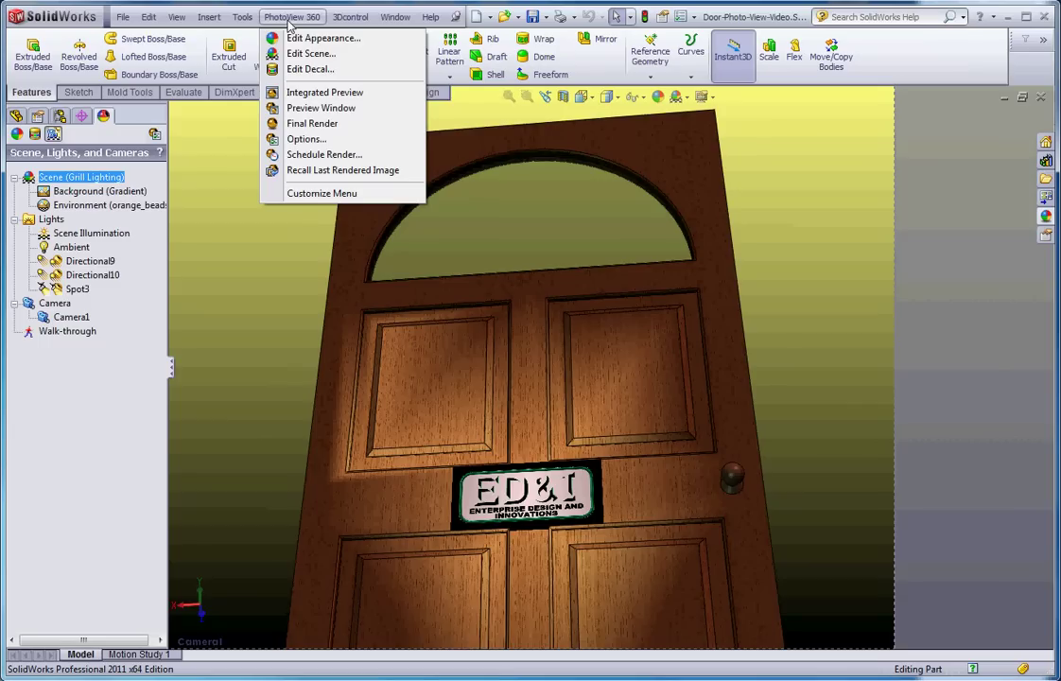
left_click(318, 143)
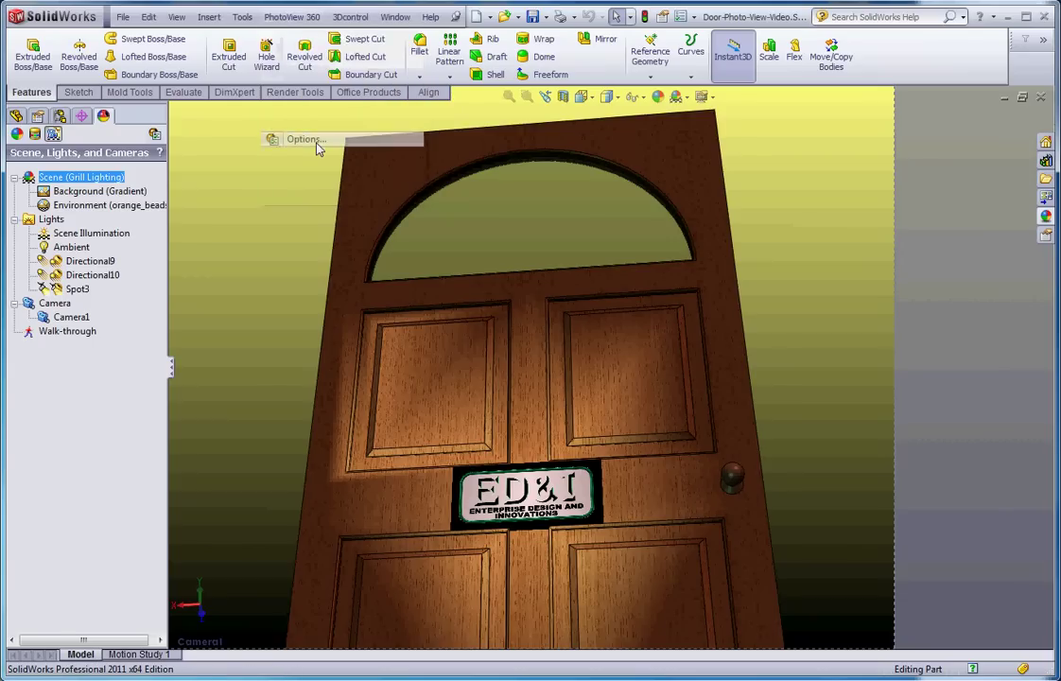
left_click(294, 16)
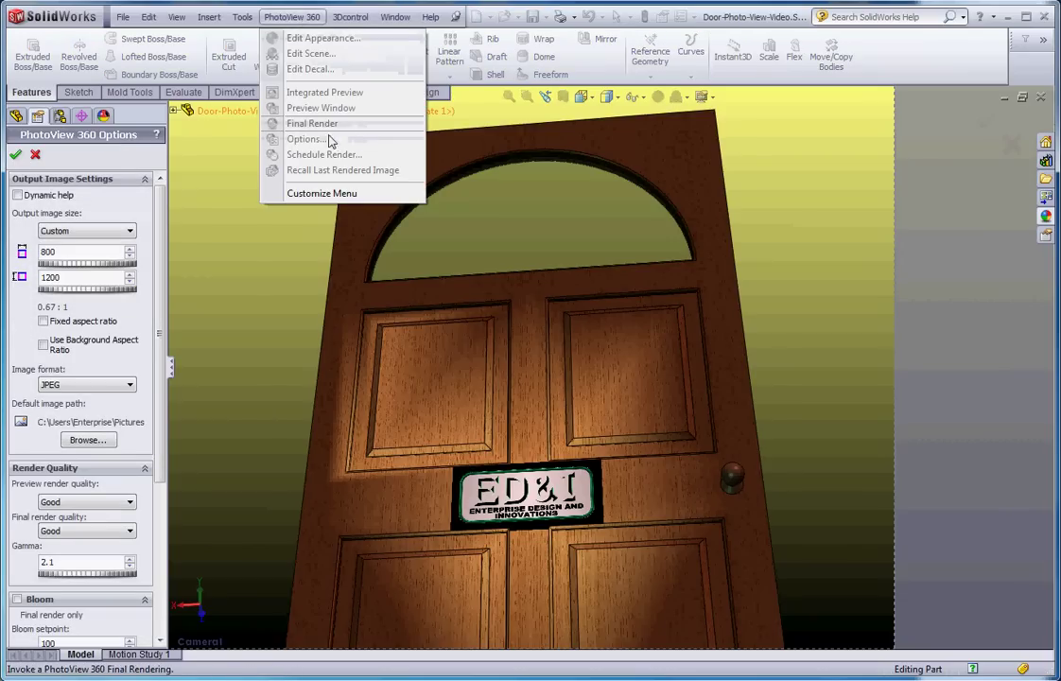
left_click(21, 189)
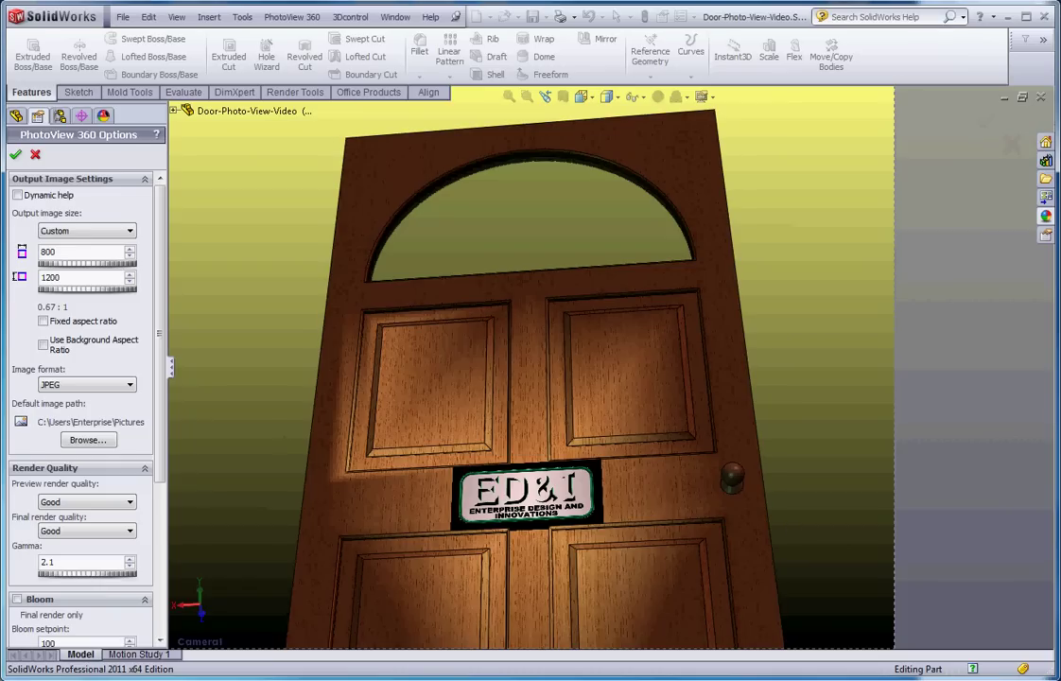
left_click(85, 233)
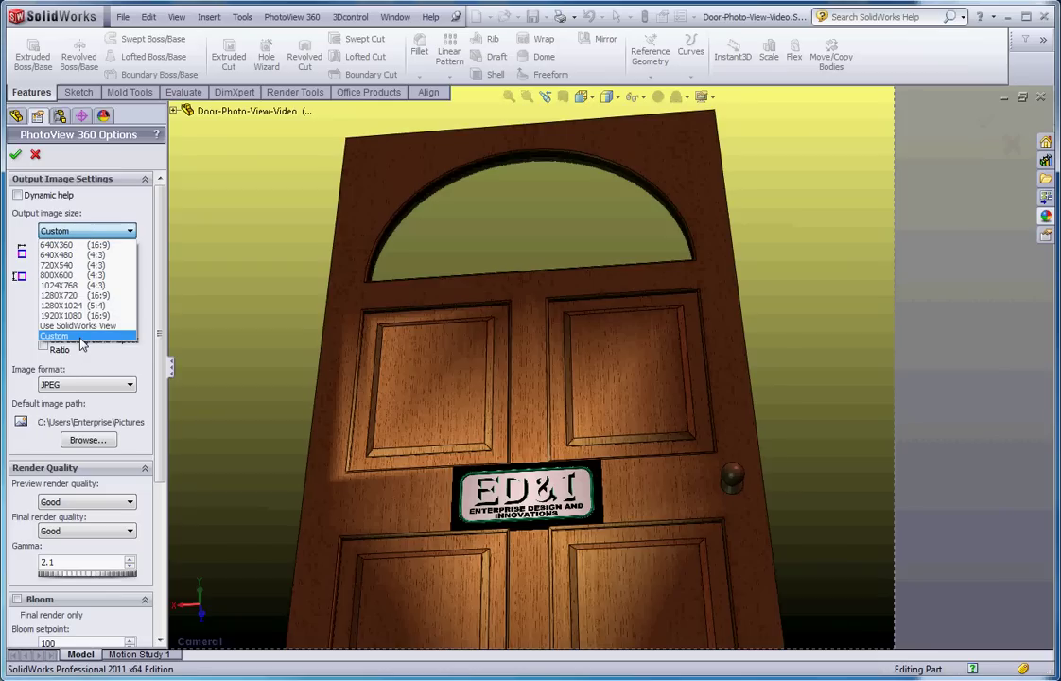
left_click(82, 344)
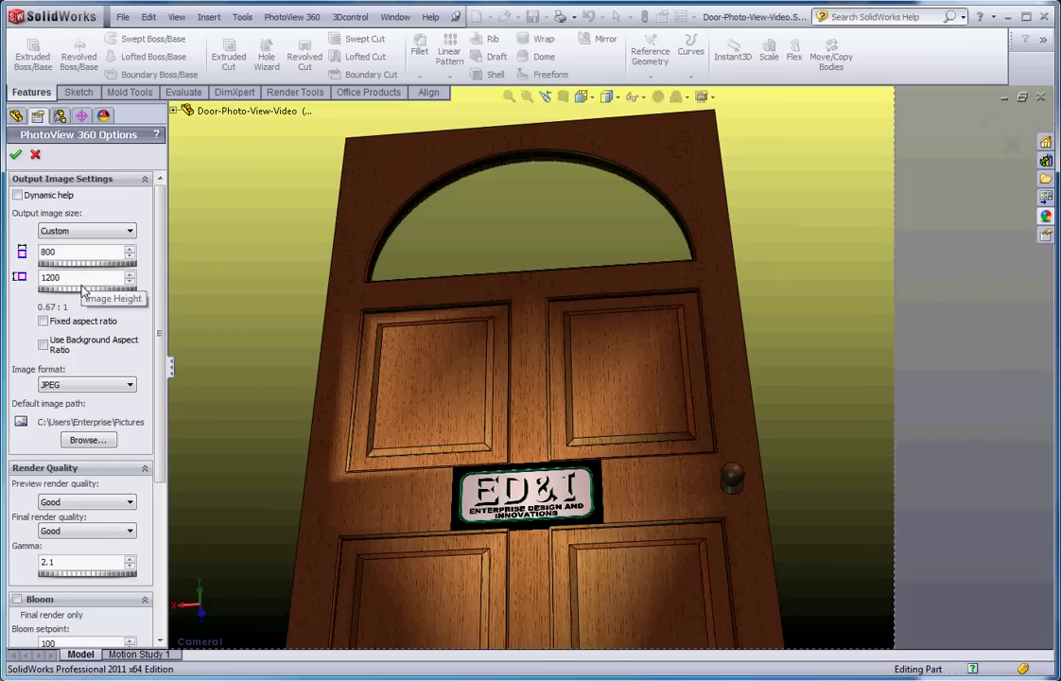
left_click(61, 322)
scroll(130, 309, "down", 5)
scroll(119, 280, "up", 5)
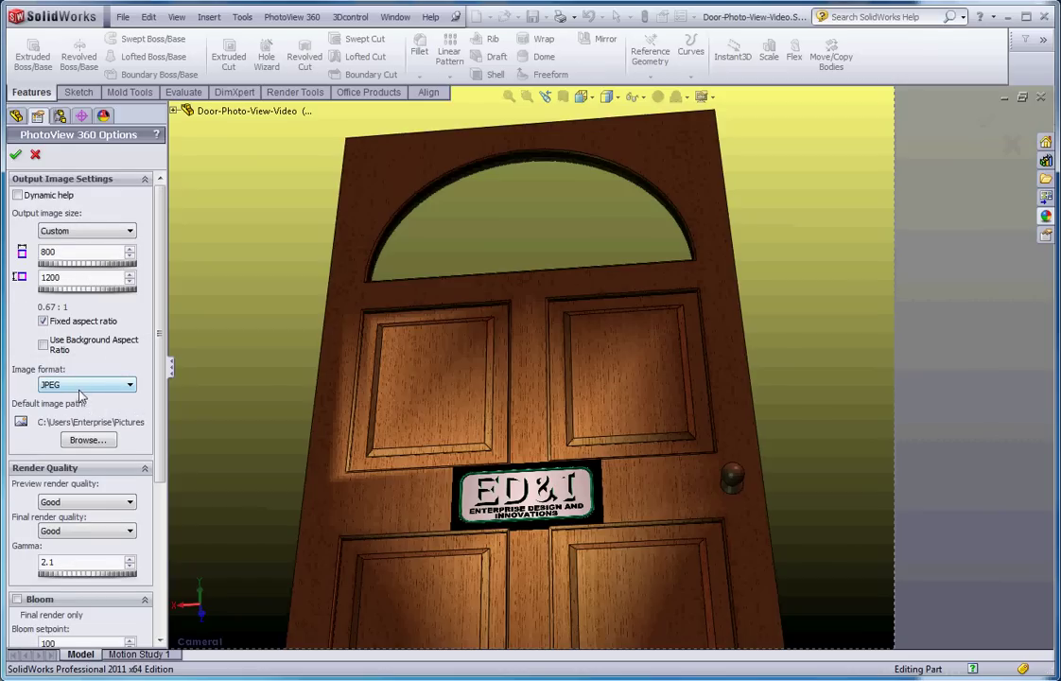
left_click(93, 441)
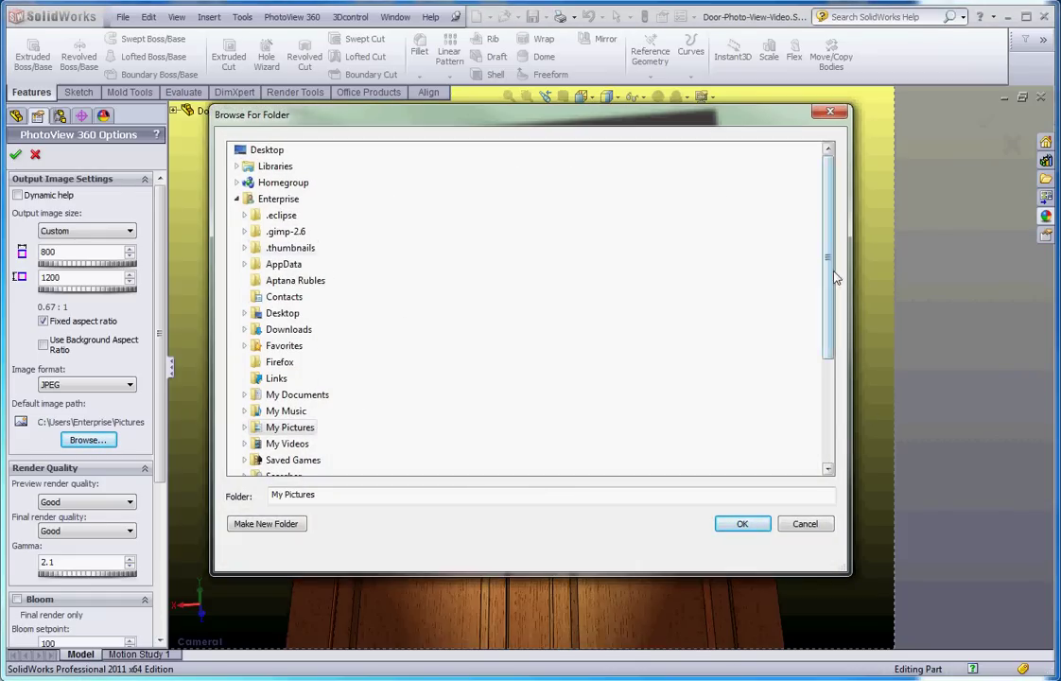
left_click_drag(830, 295, 830, 397)
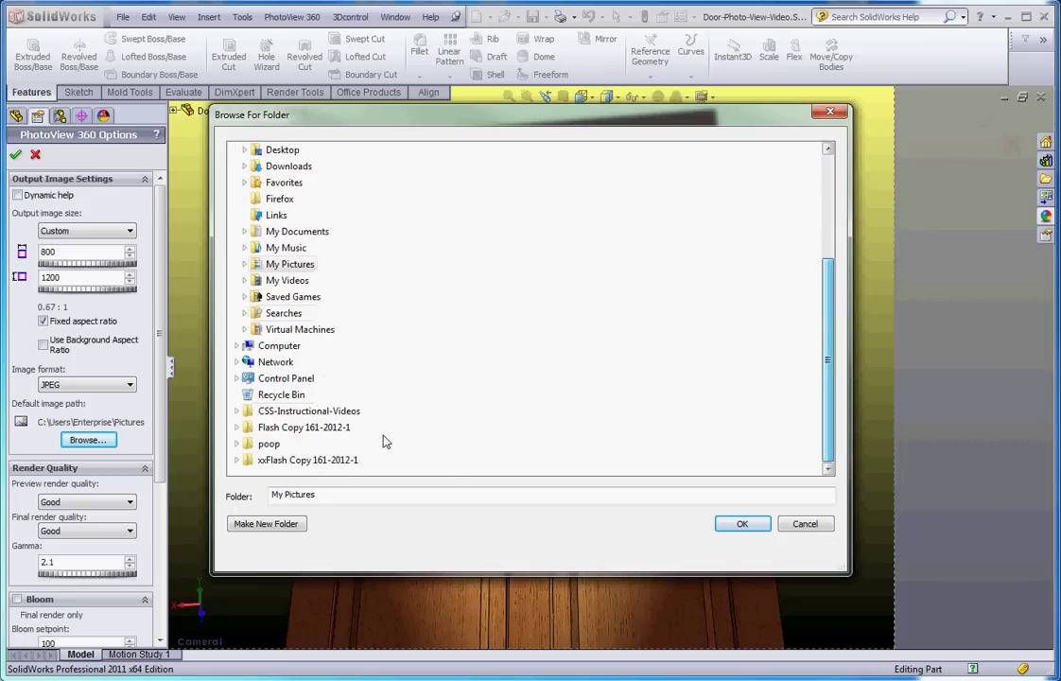
left_click(279, 345)
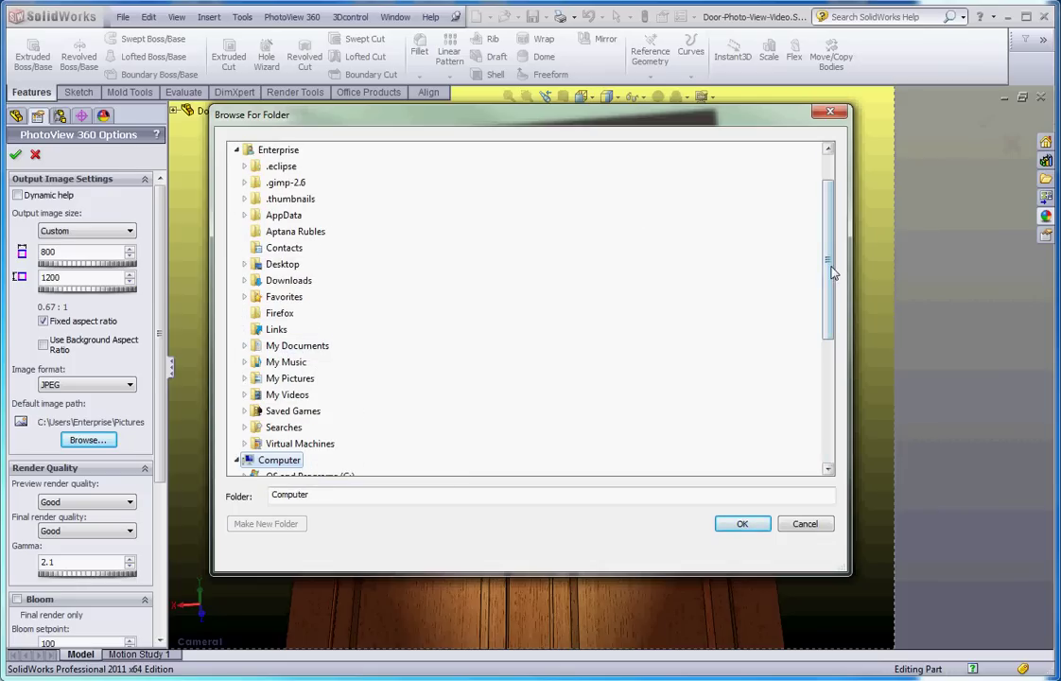
left_click_drag(830, 269, 826, 406)
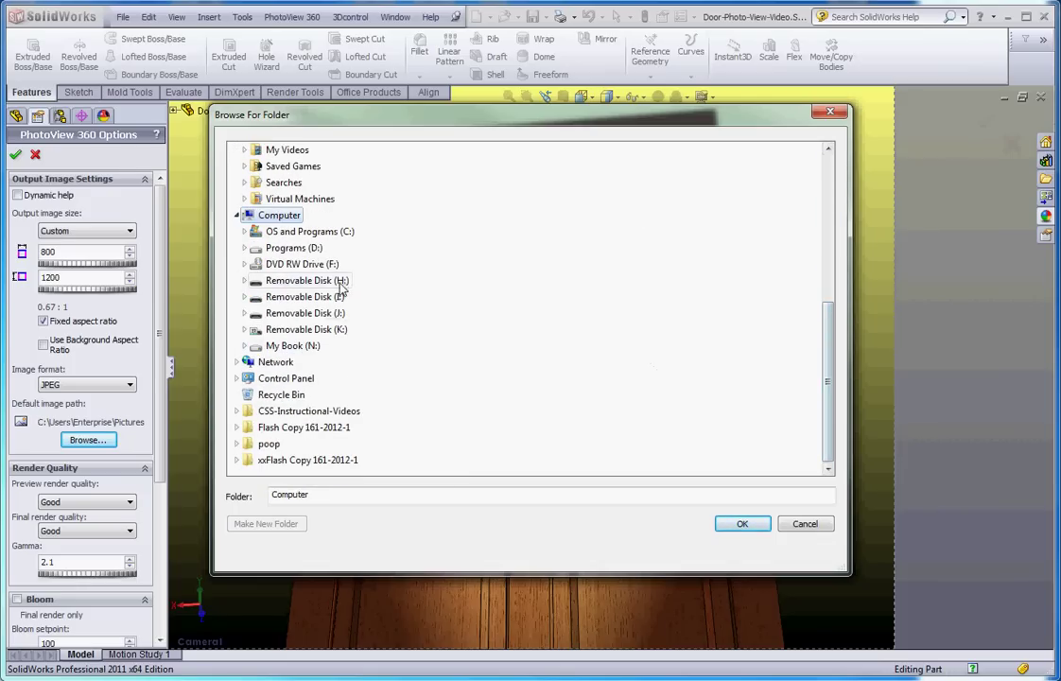
left_click(801, 528)
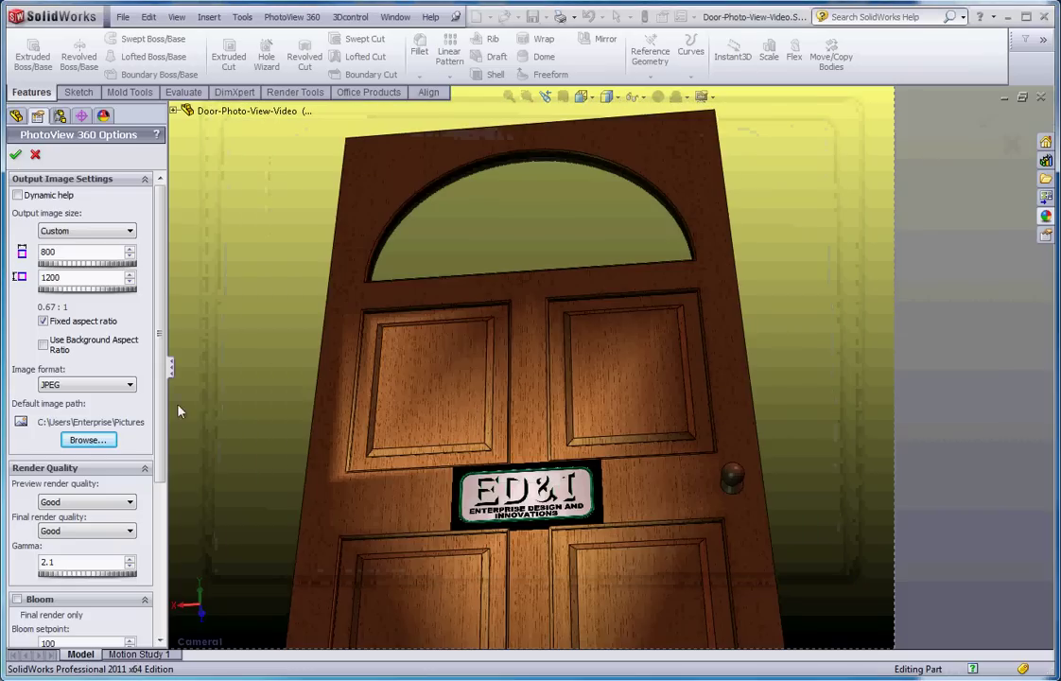
Set the final render quality to Best and the preview render quality to Good
left_click_drag(160, 385, 159, 450)
scroll(133, 454, "down", 3)
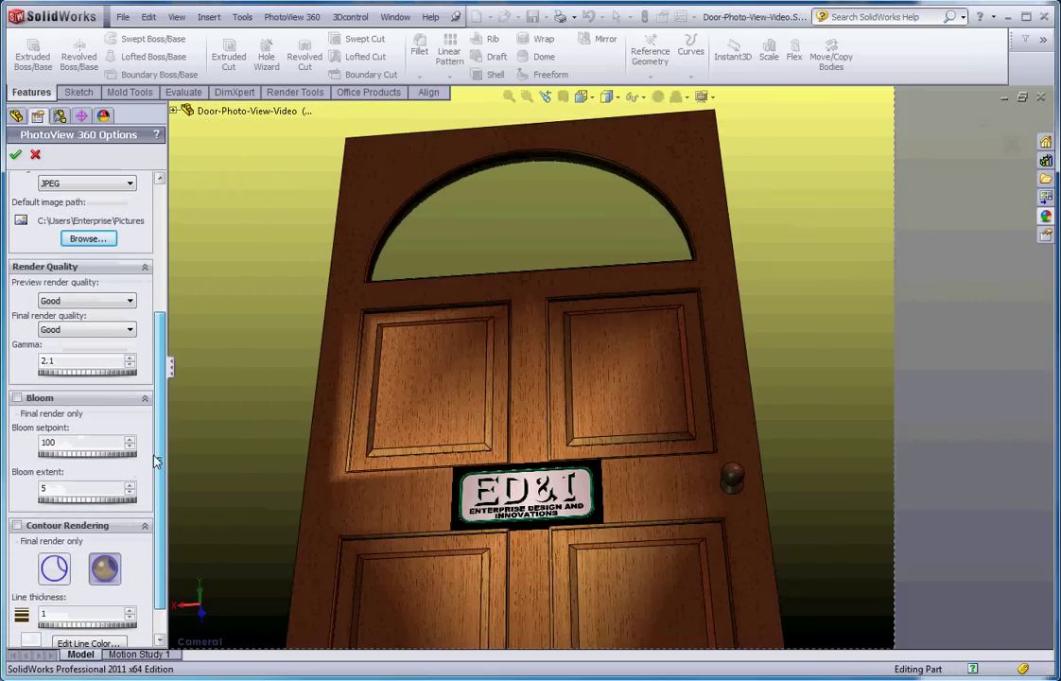
left_click(89, 305)
left_click(89, 309)
left_click(89, 306)
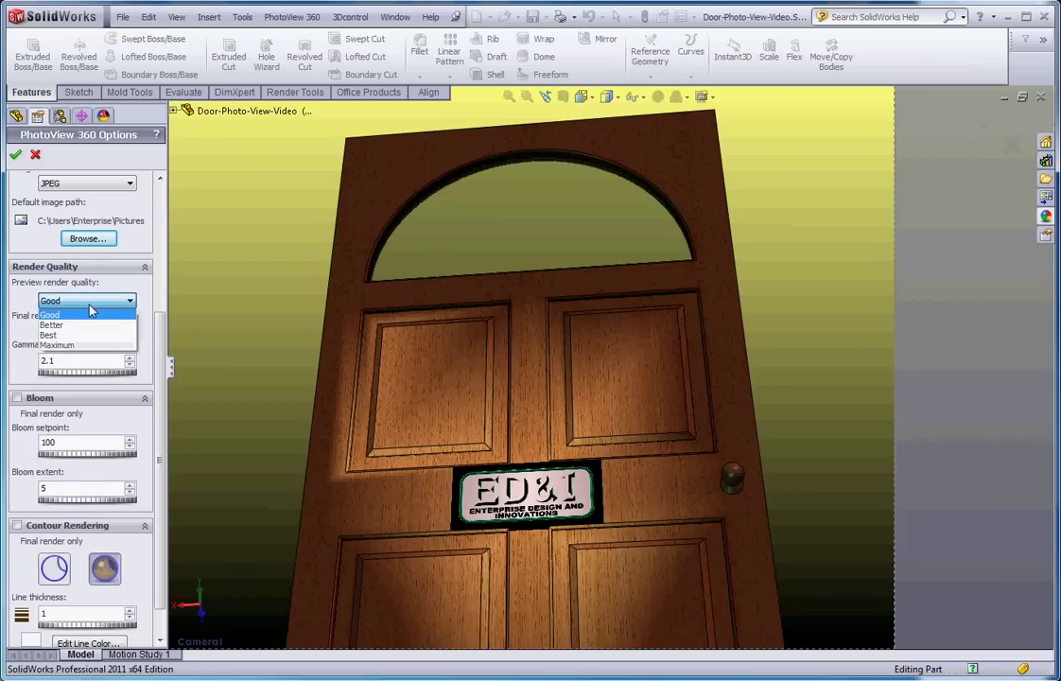
left_click(83, 336)
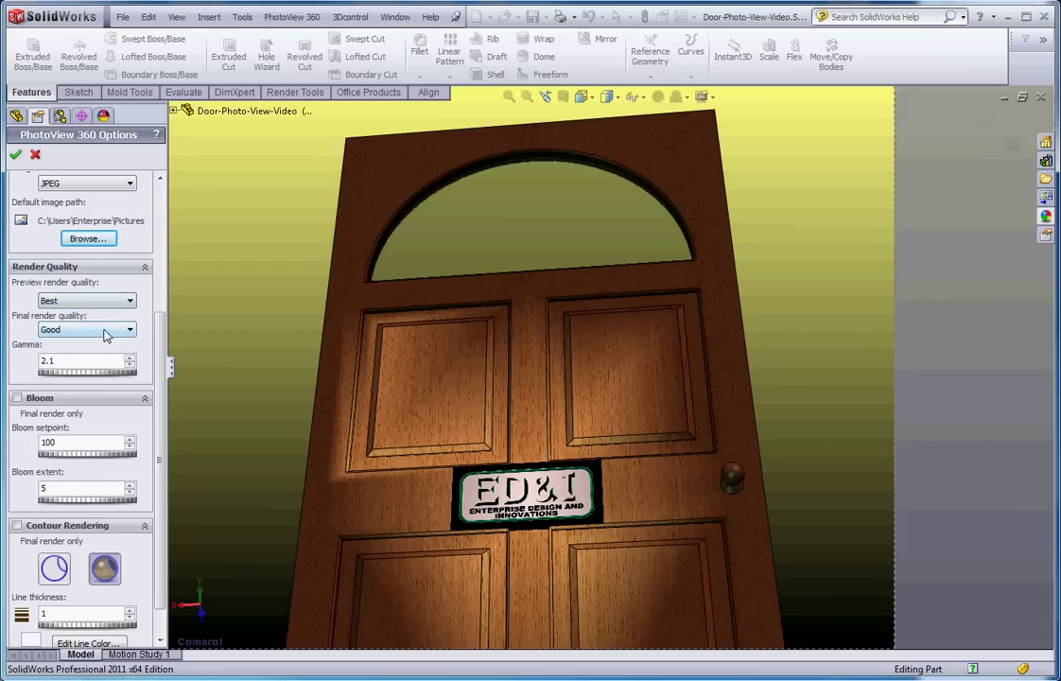
left_click(102, 330)
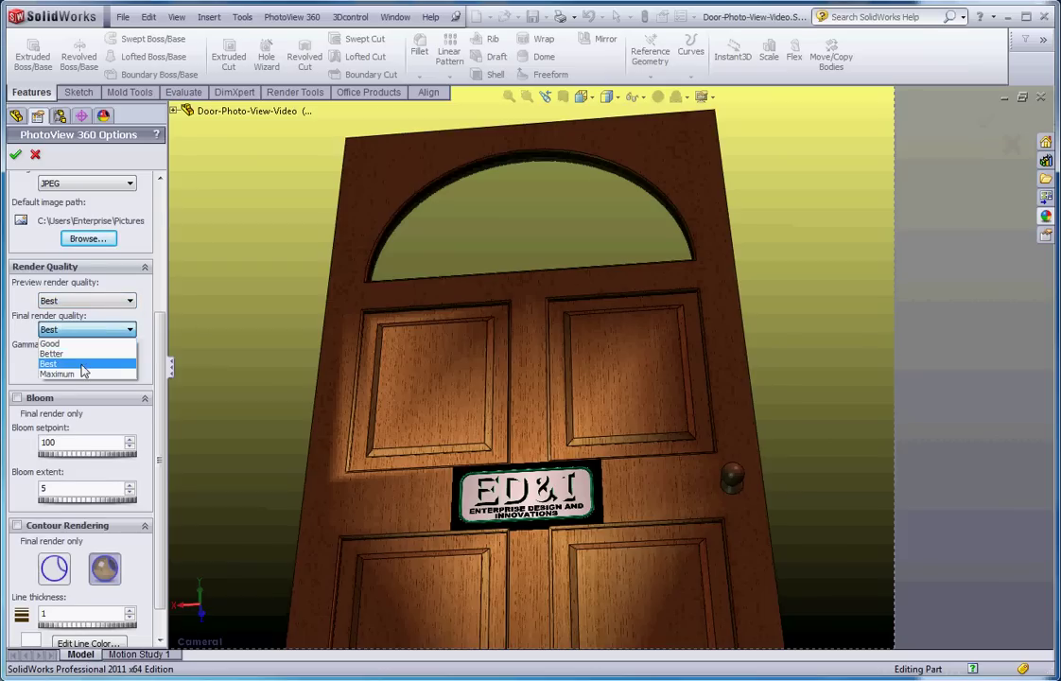
left_click(81, 365)
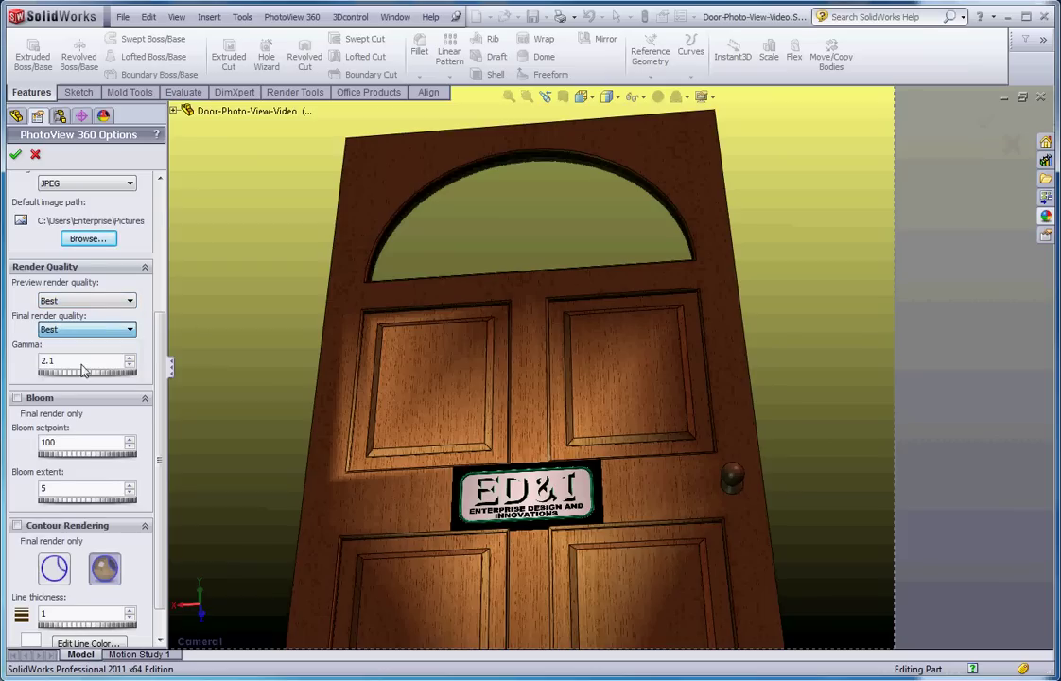
left_click(74, 302)
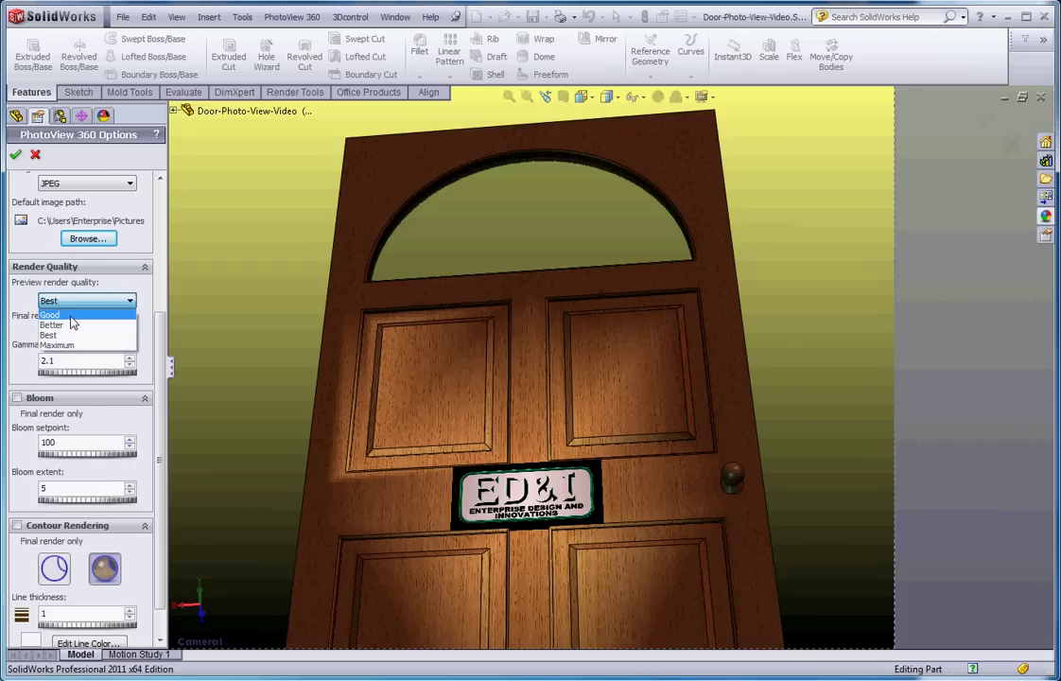
left_click(71, 313)
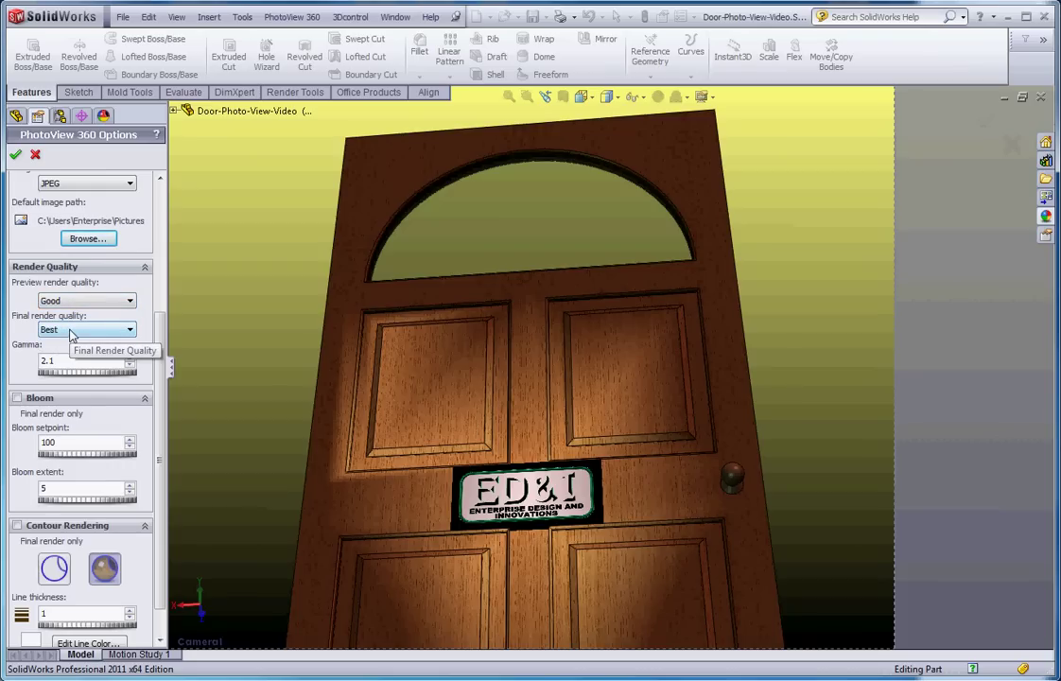
Set the render gamma to 1.6 and accept the PhotoView 360 options
double_click(54, 360)
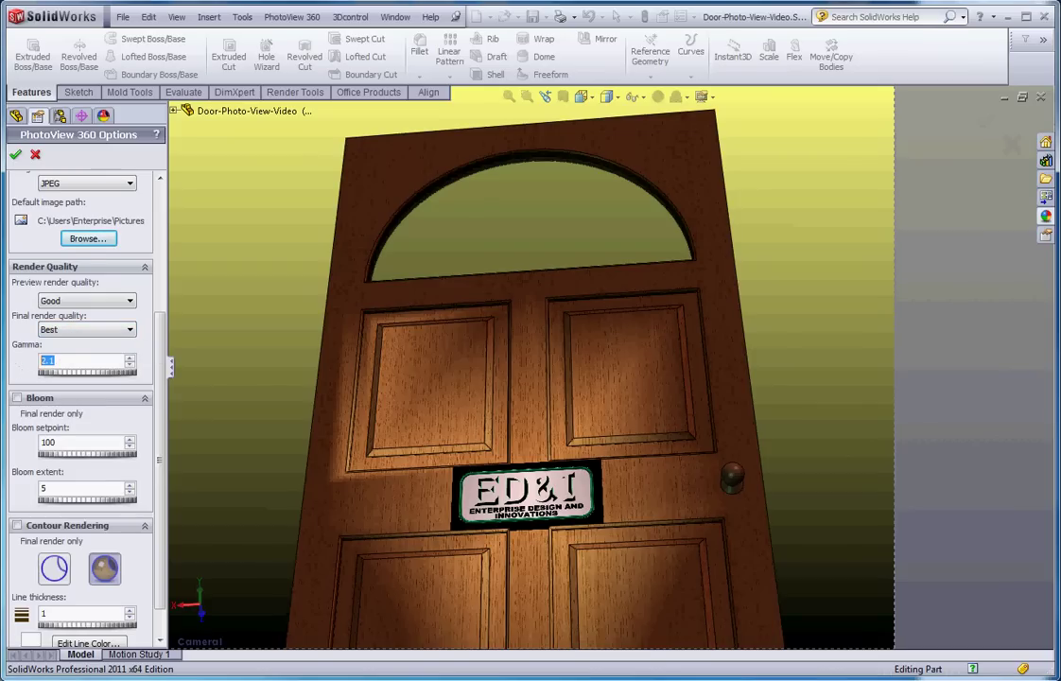
key("Return")
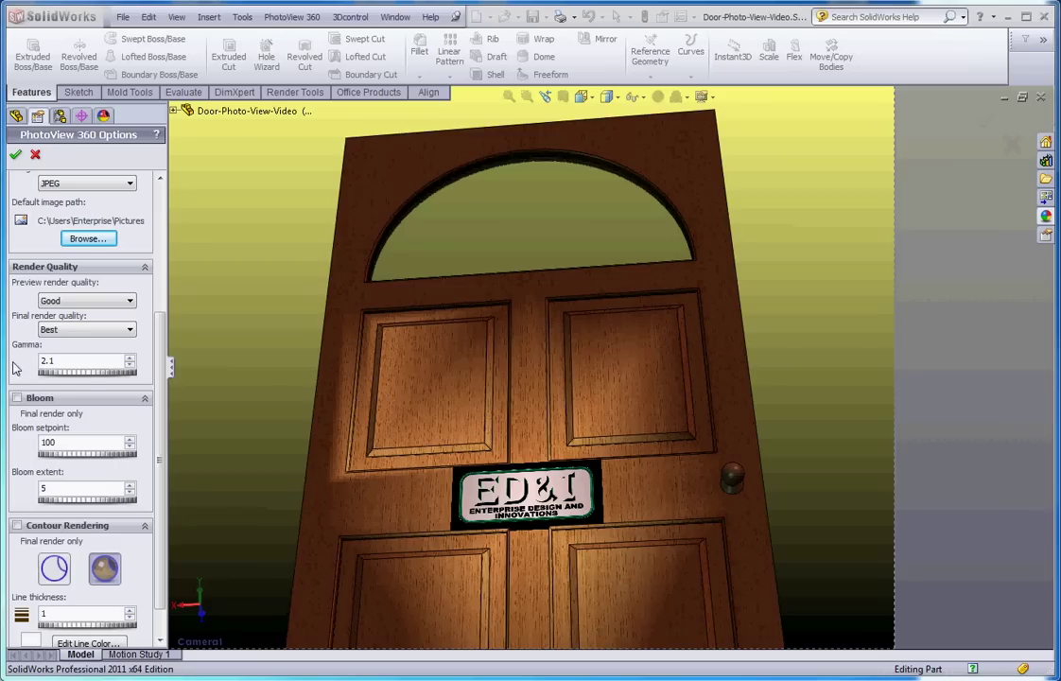
double_click(47, 360)
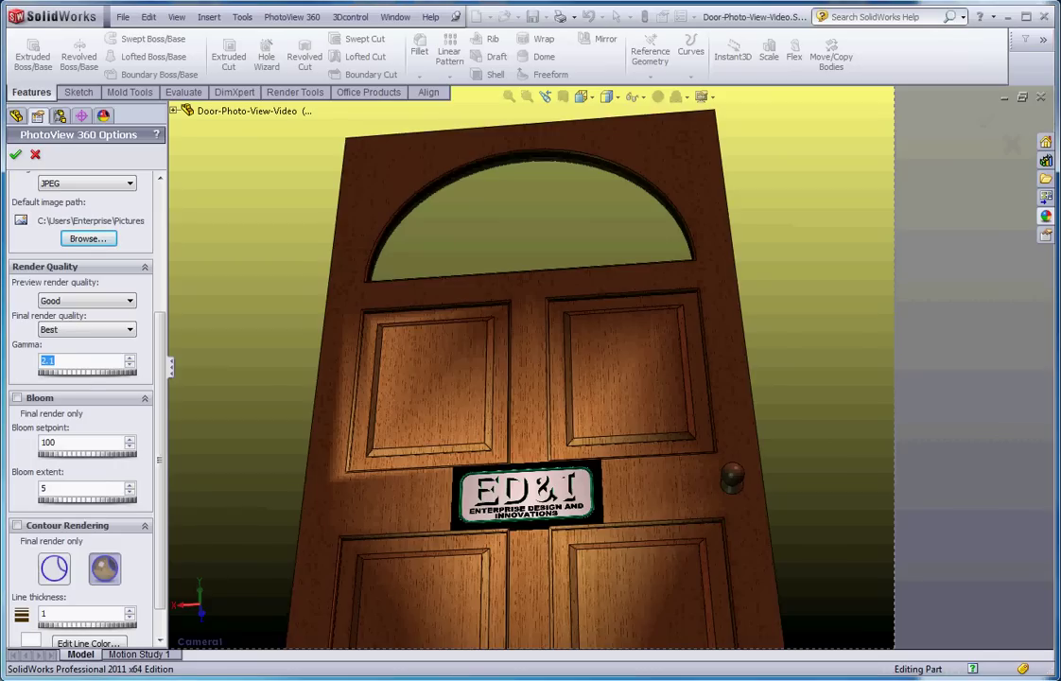
type("1.6")
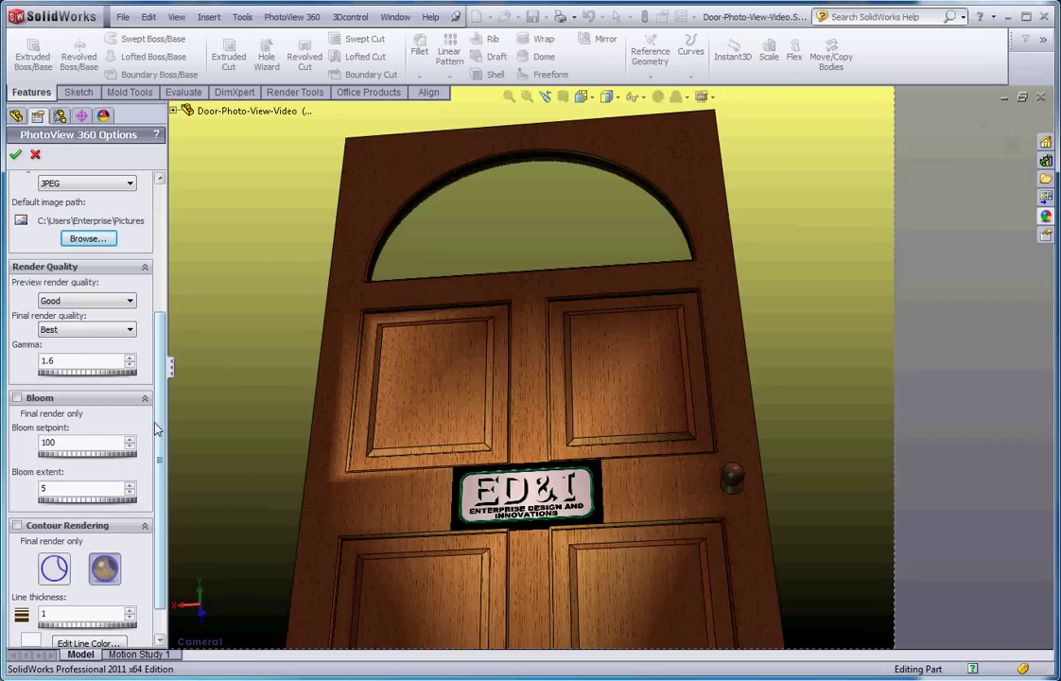
scroll(142, 383, "down", 1)
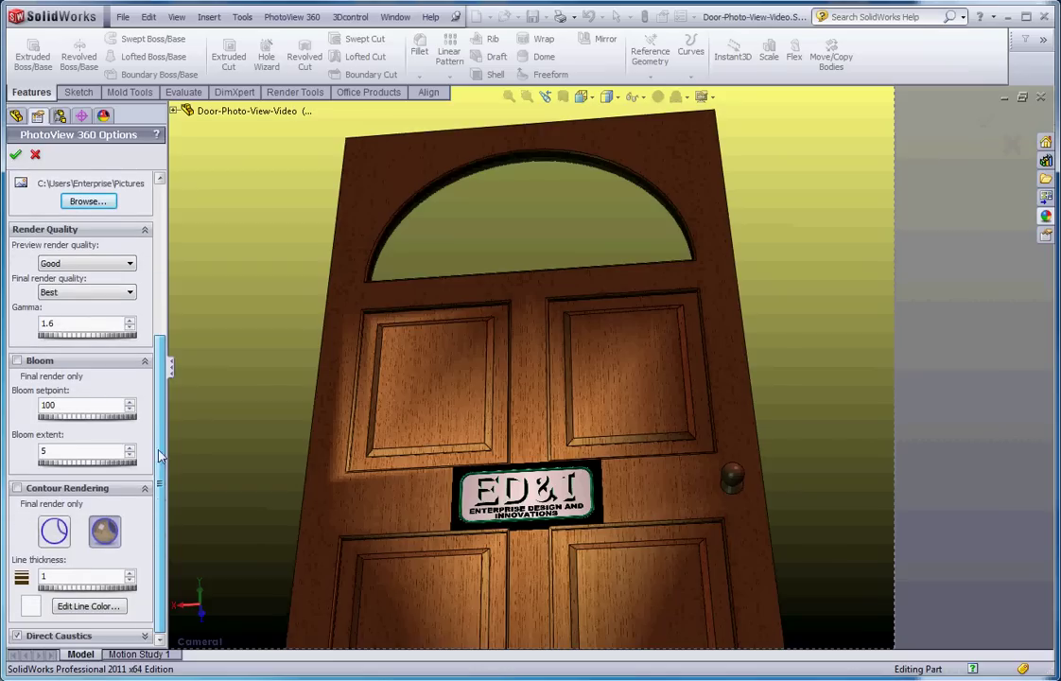
scroll(159, 530, "up", 6)
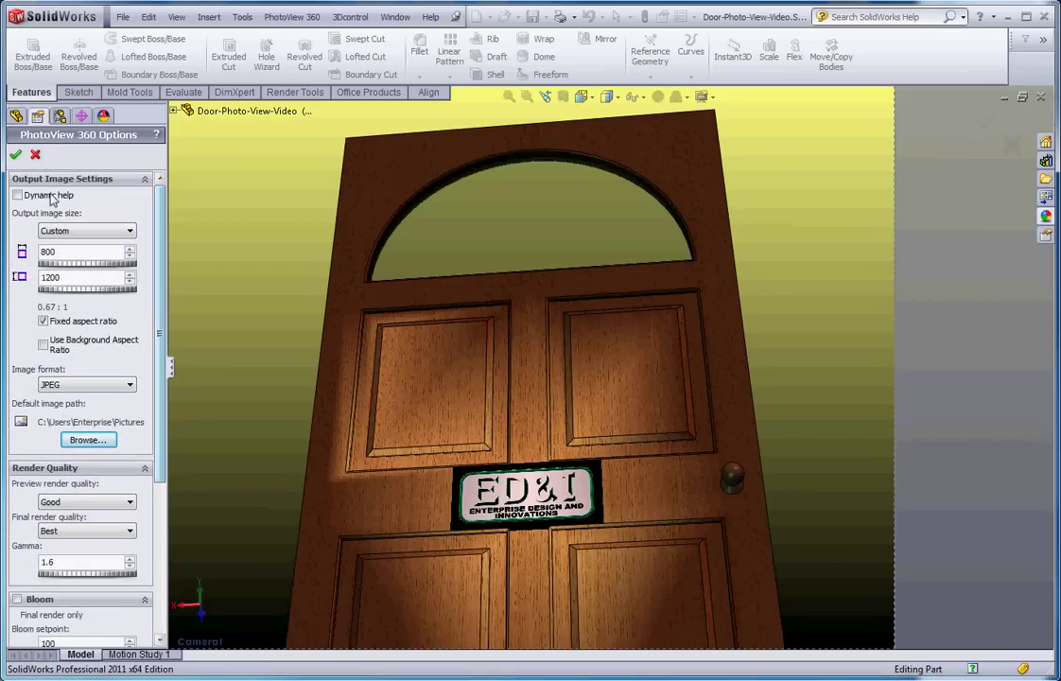
left_click(15, 155)
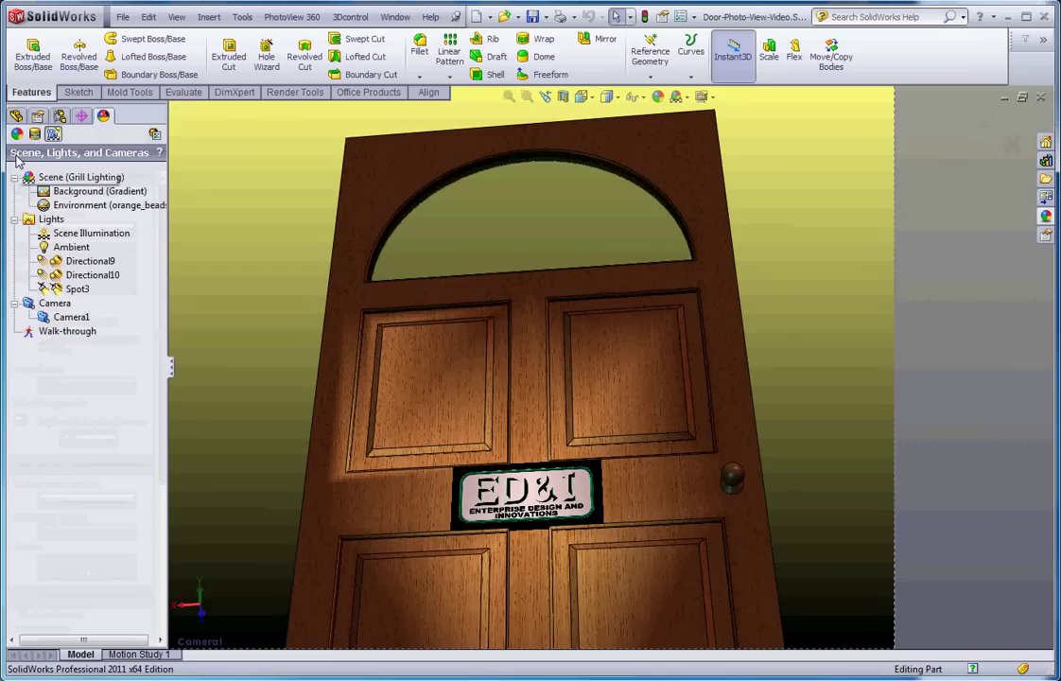
left_click(300, 17)
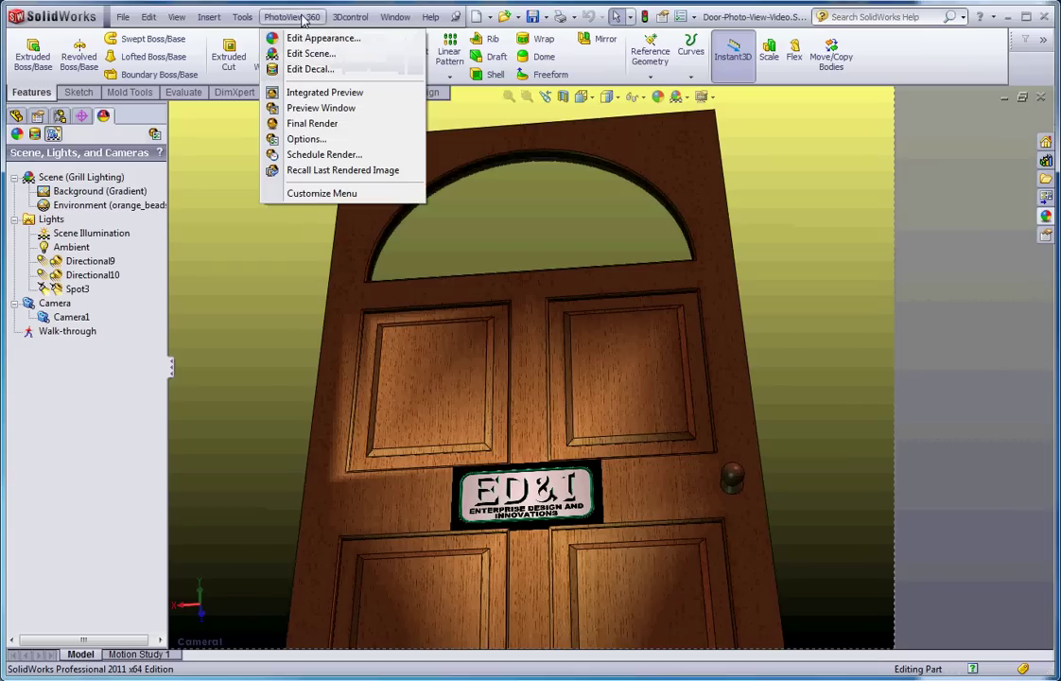
left_click(313, 124)
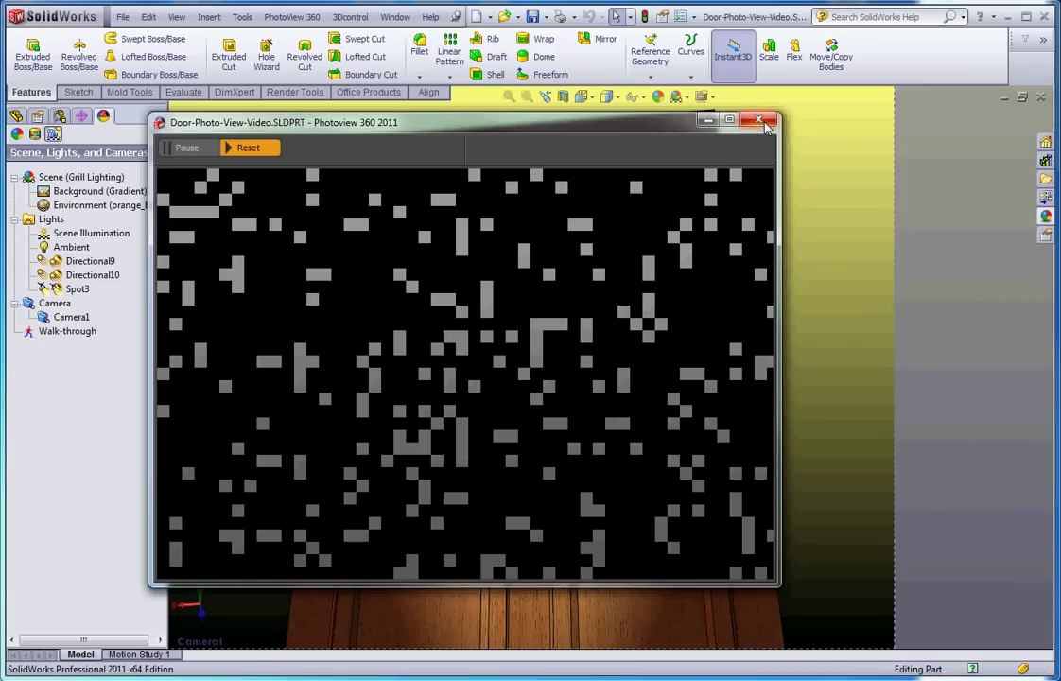
left_click(762, 122)
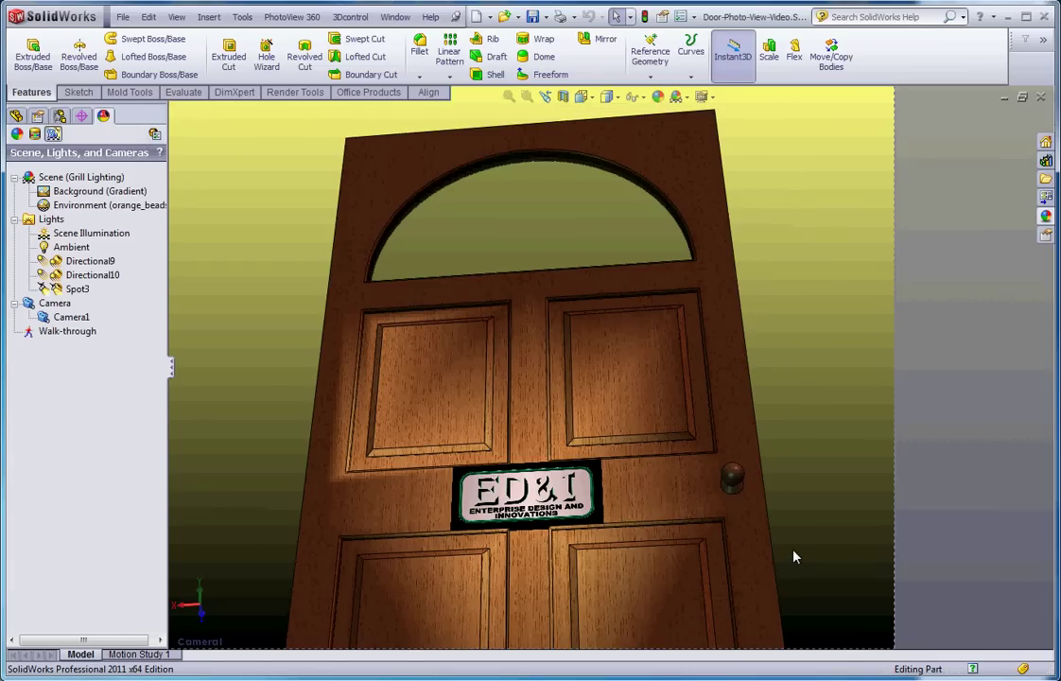
Edit Camera1, moving its target point lower on the door face and pulling the camera back to a distance of about 141 in
right_click(52, 318)
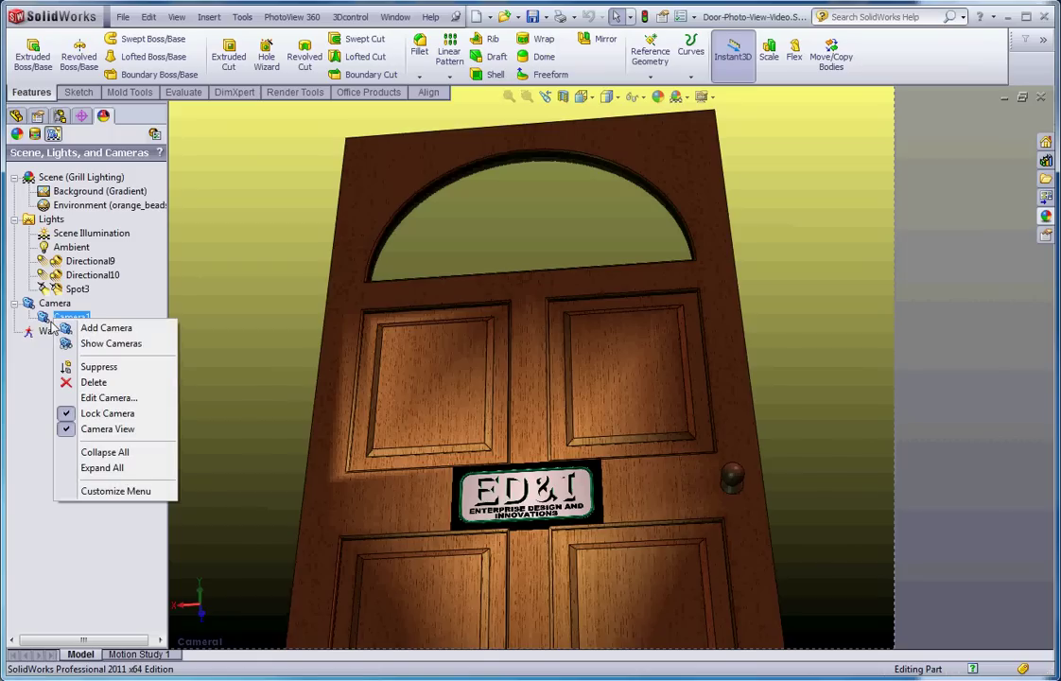
left_click(130, 401)
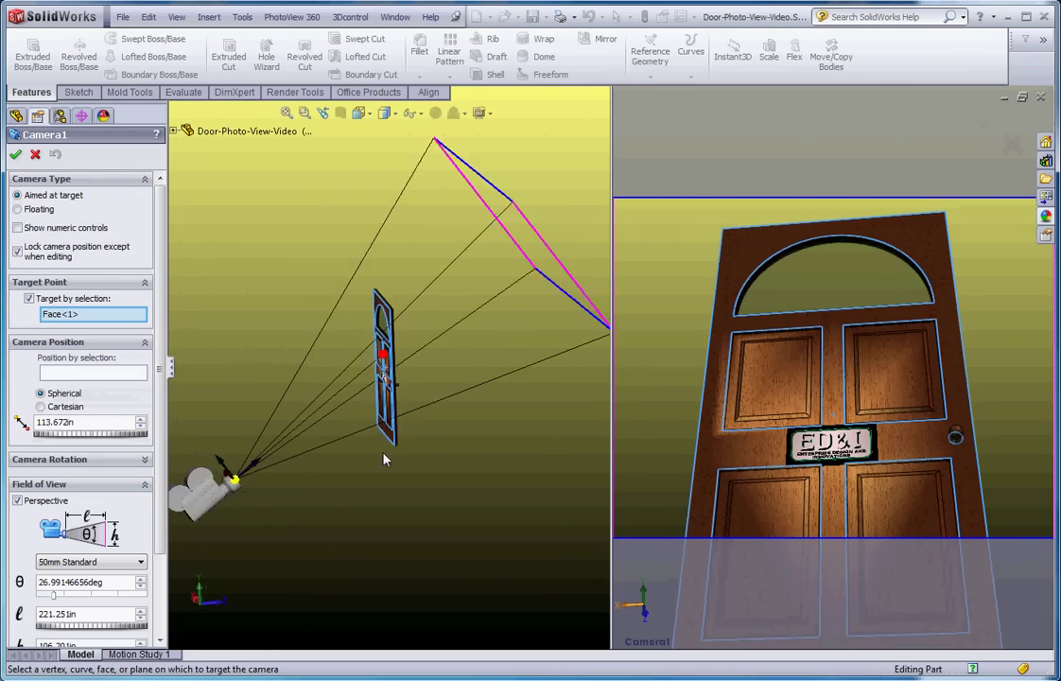
left_click_drag(384, 355, 383, 371)
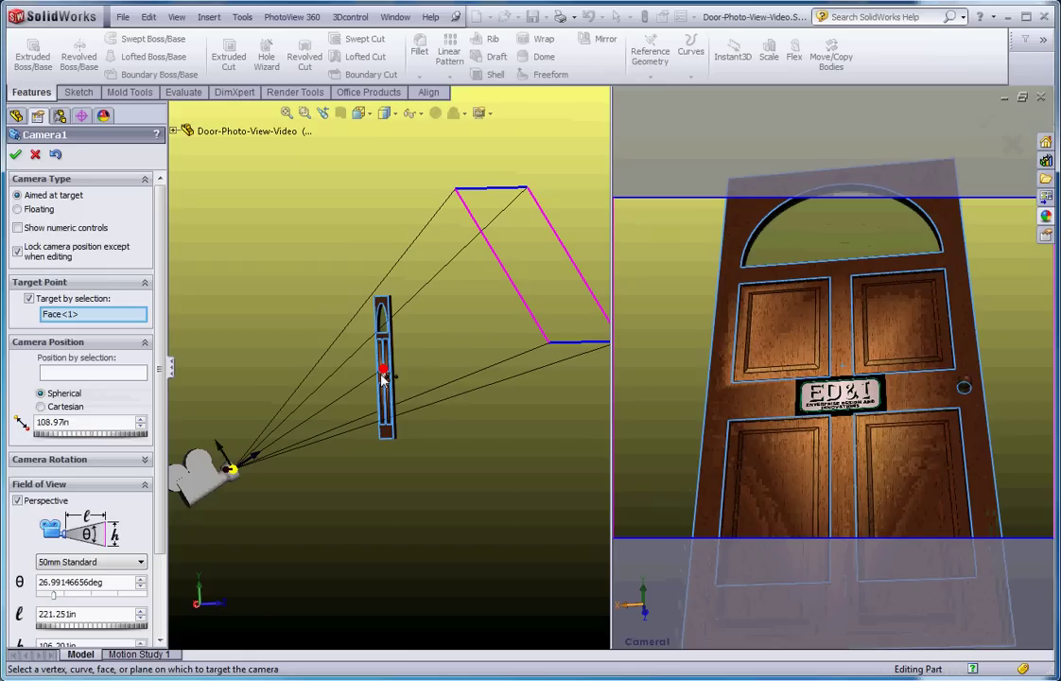
left_click_drag(230, 468, 172, 478)
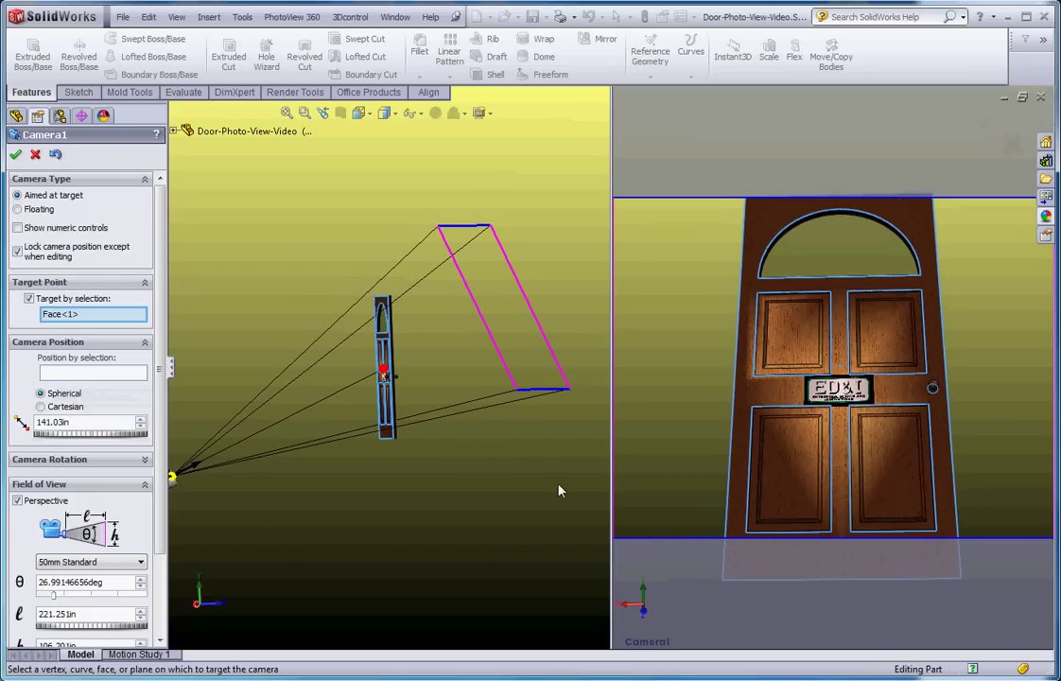
left_click(15, 154)
Start a PhotoView 360 final render of the door from the adjusted camera view
left_click(291, 16)
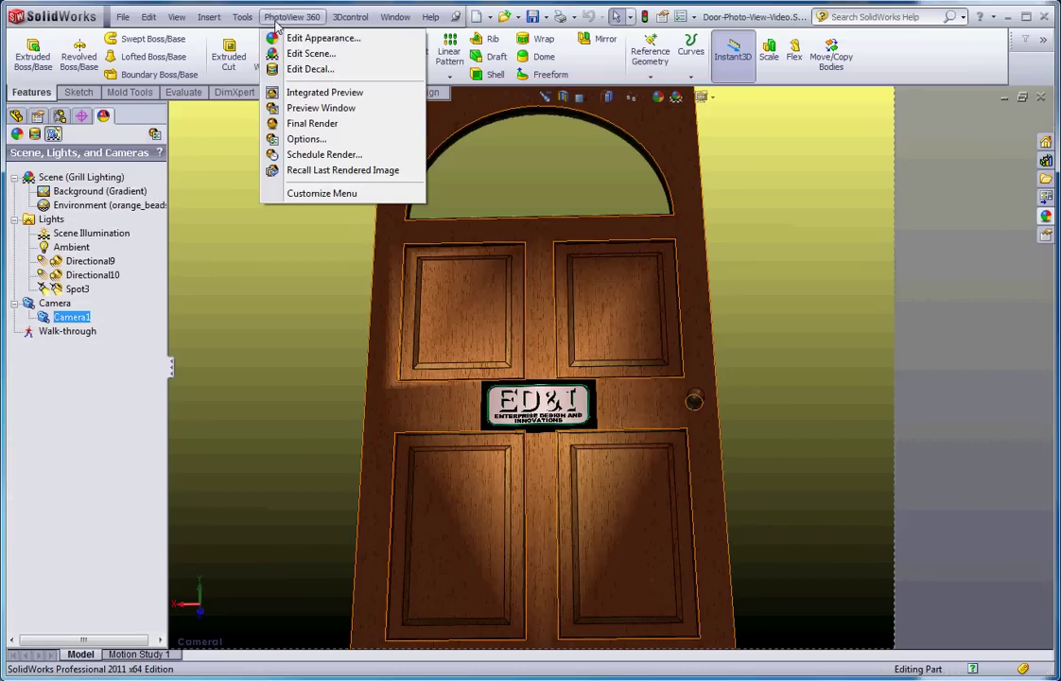
left_click(333, 131)
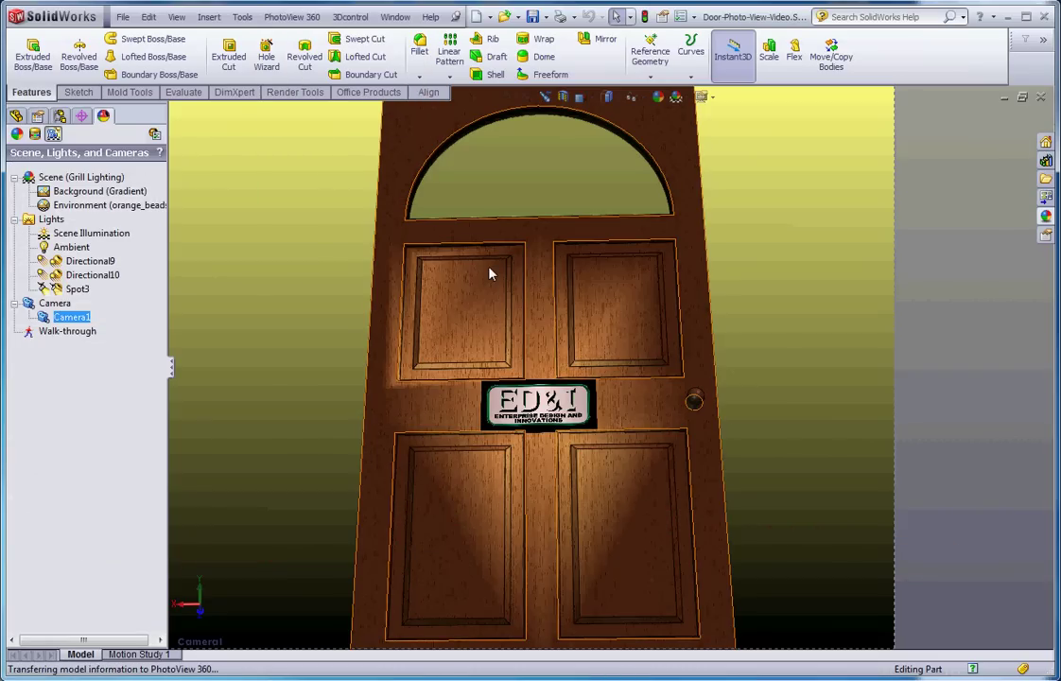